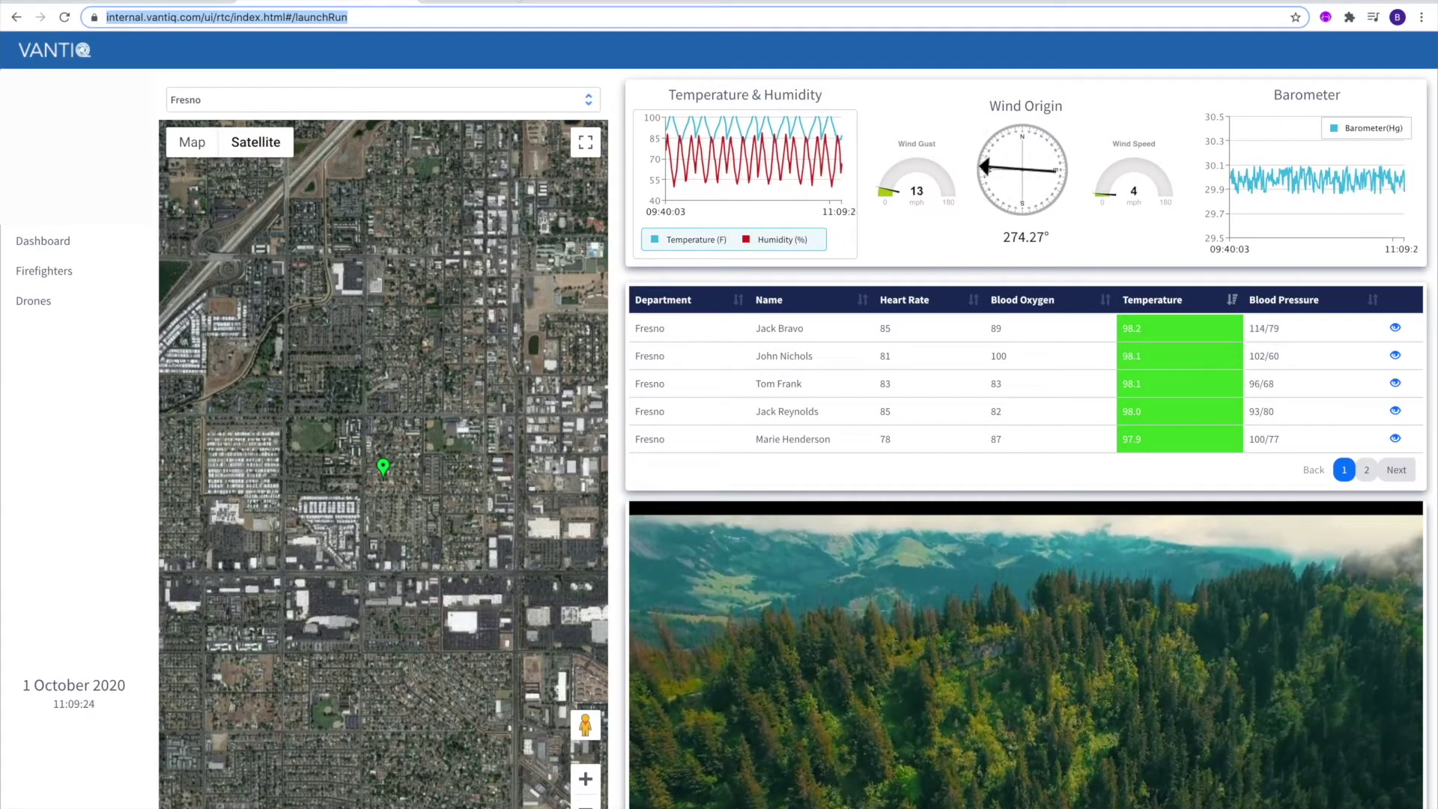
# Step: Reselect Fresno in the location dropdown, then click the video panel twice
pyautogui.click(500, 17)
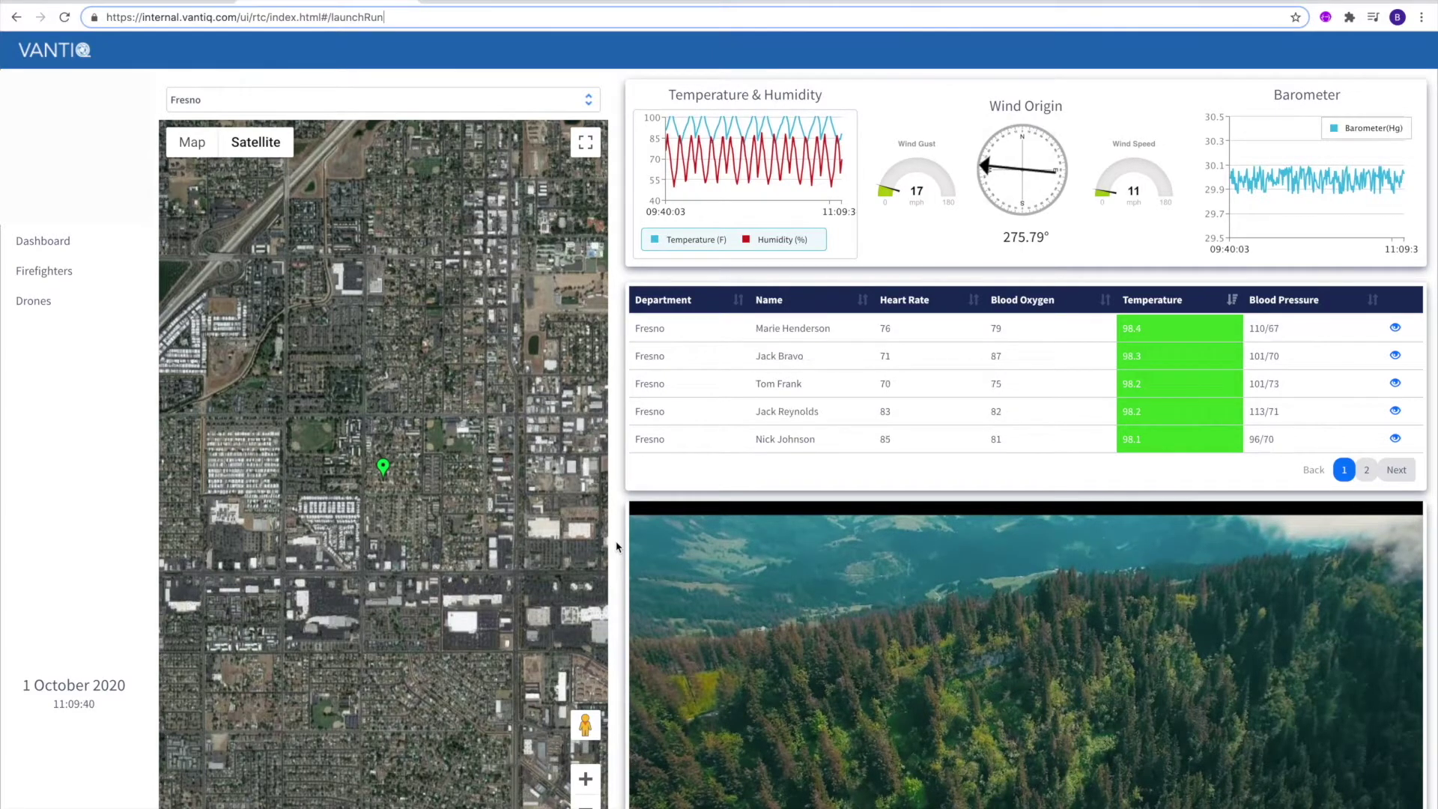
pyautogui.click(402, 101)
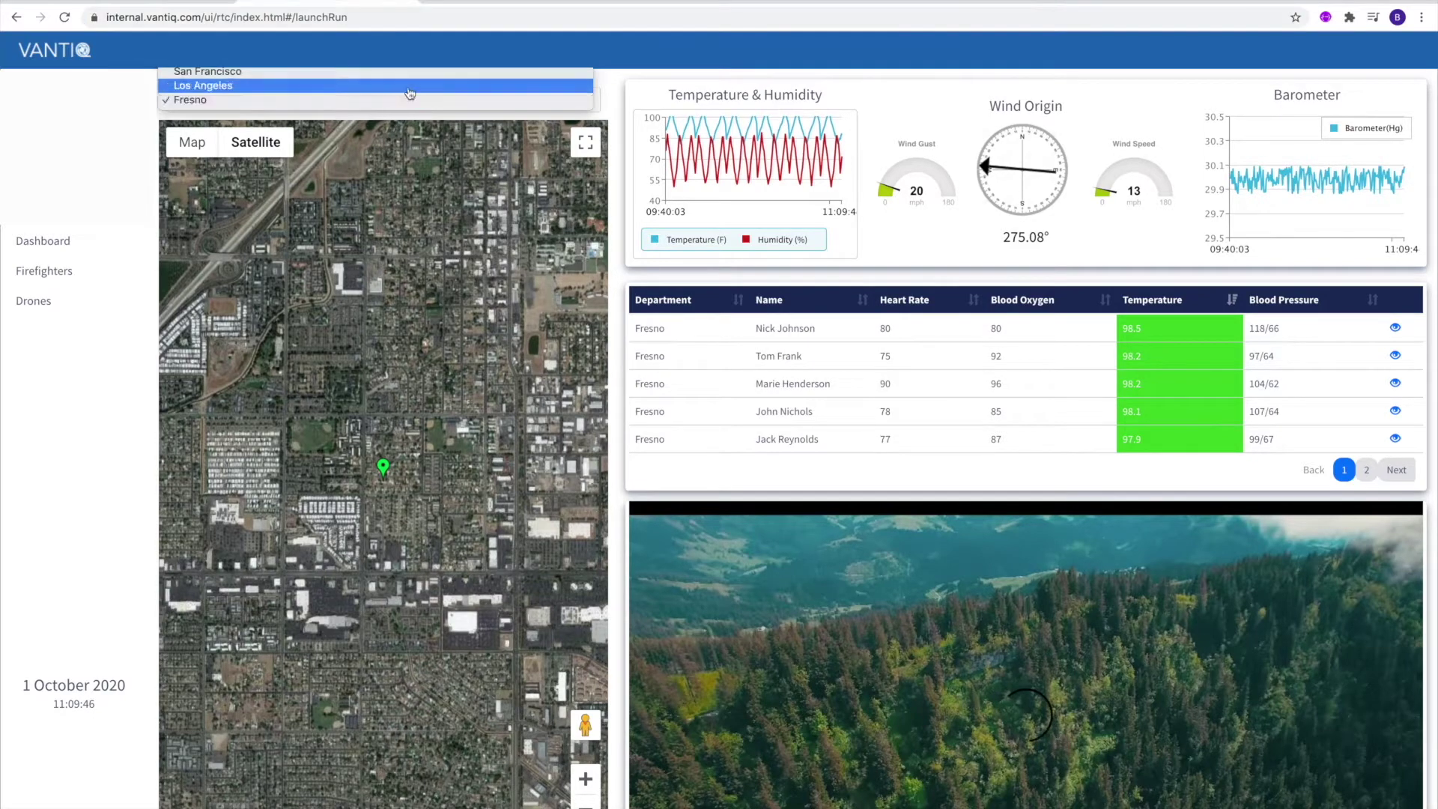
pyautogui.click(381, 99)
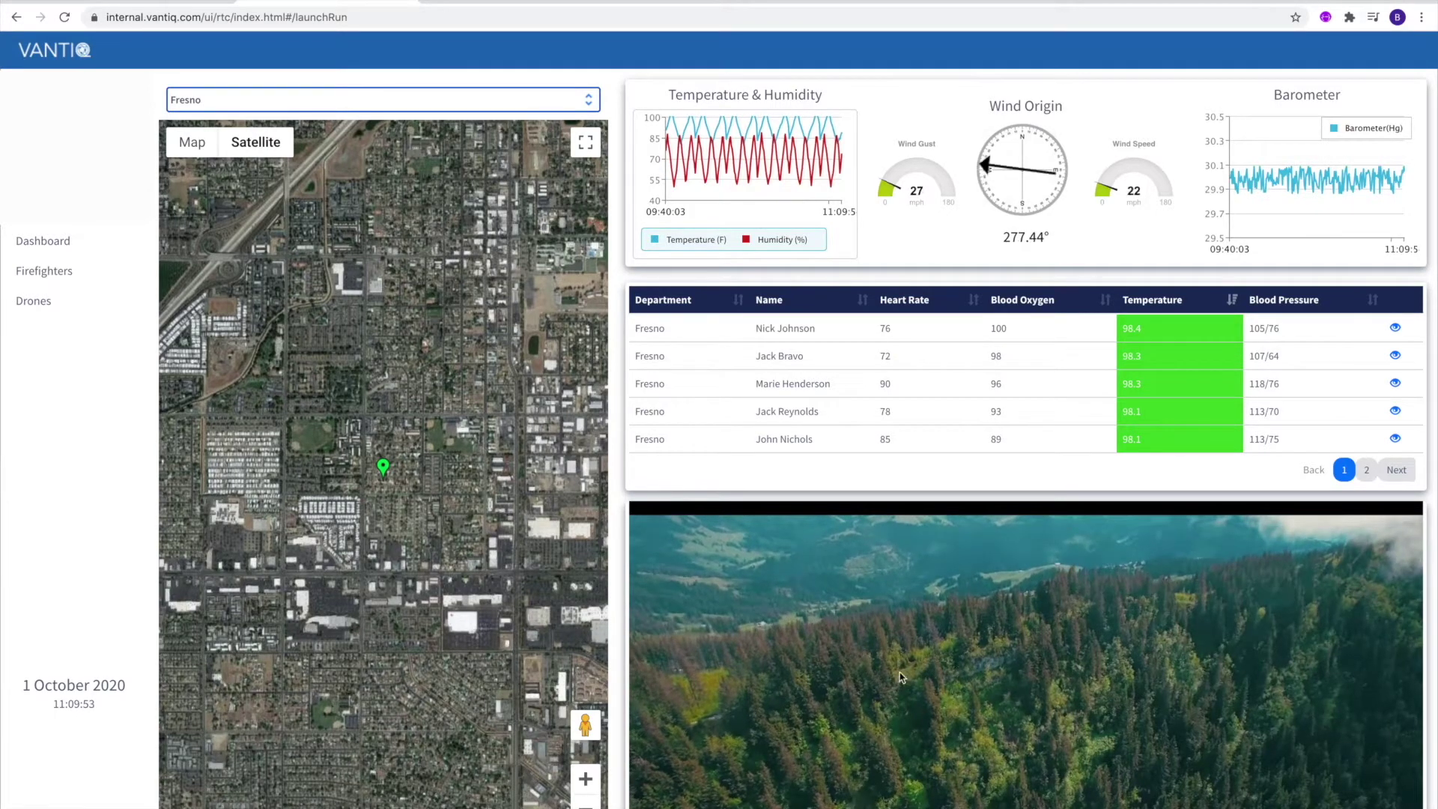
pyautogui.click(1040, 732)
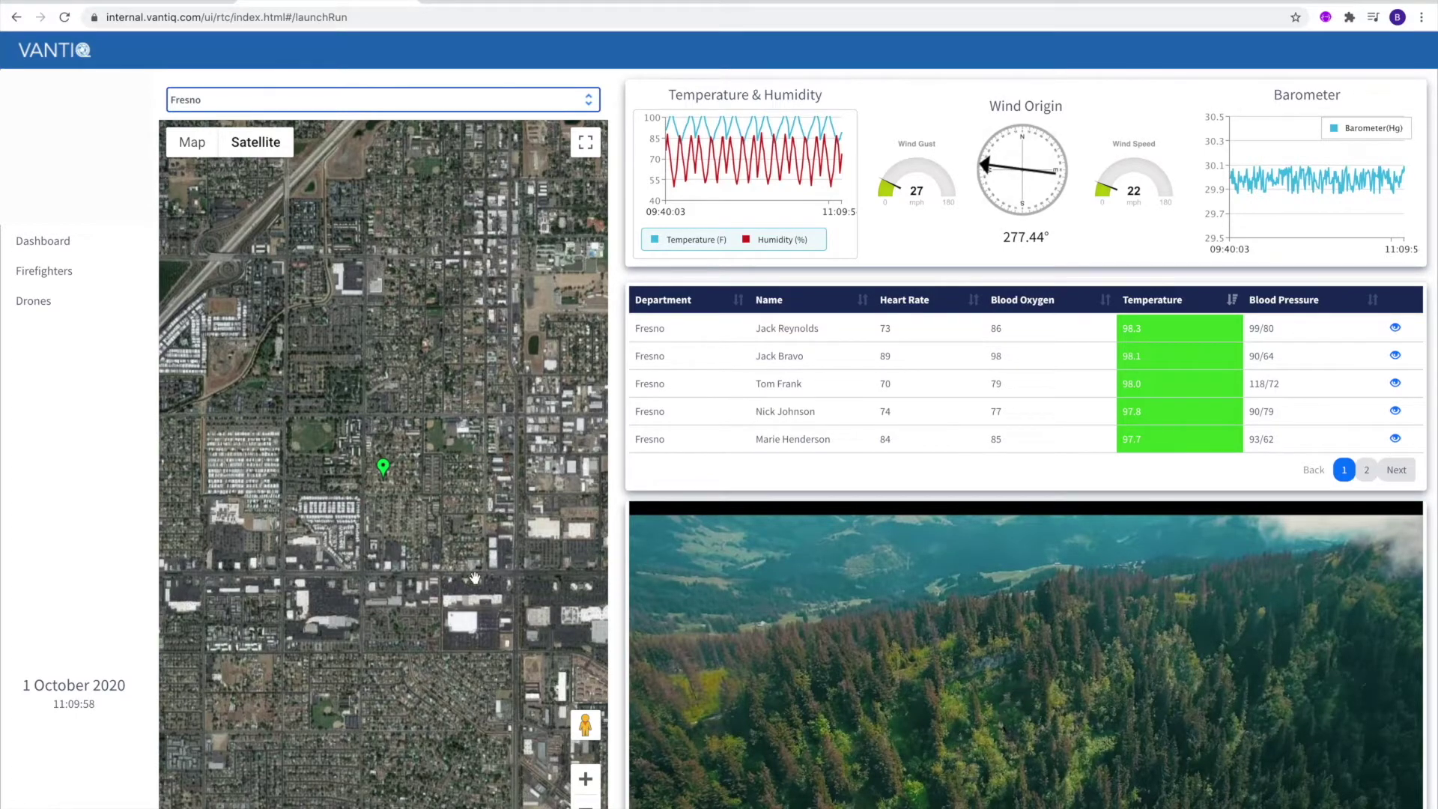
pyautogui.click(1026, 716)
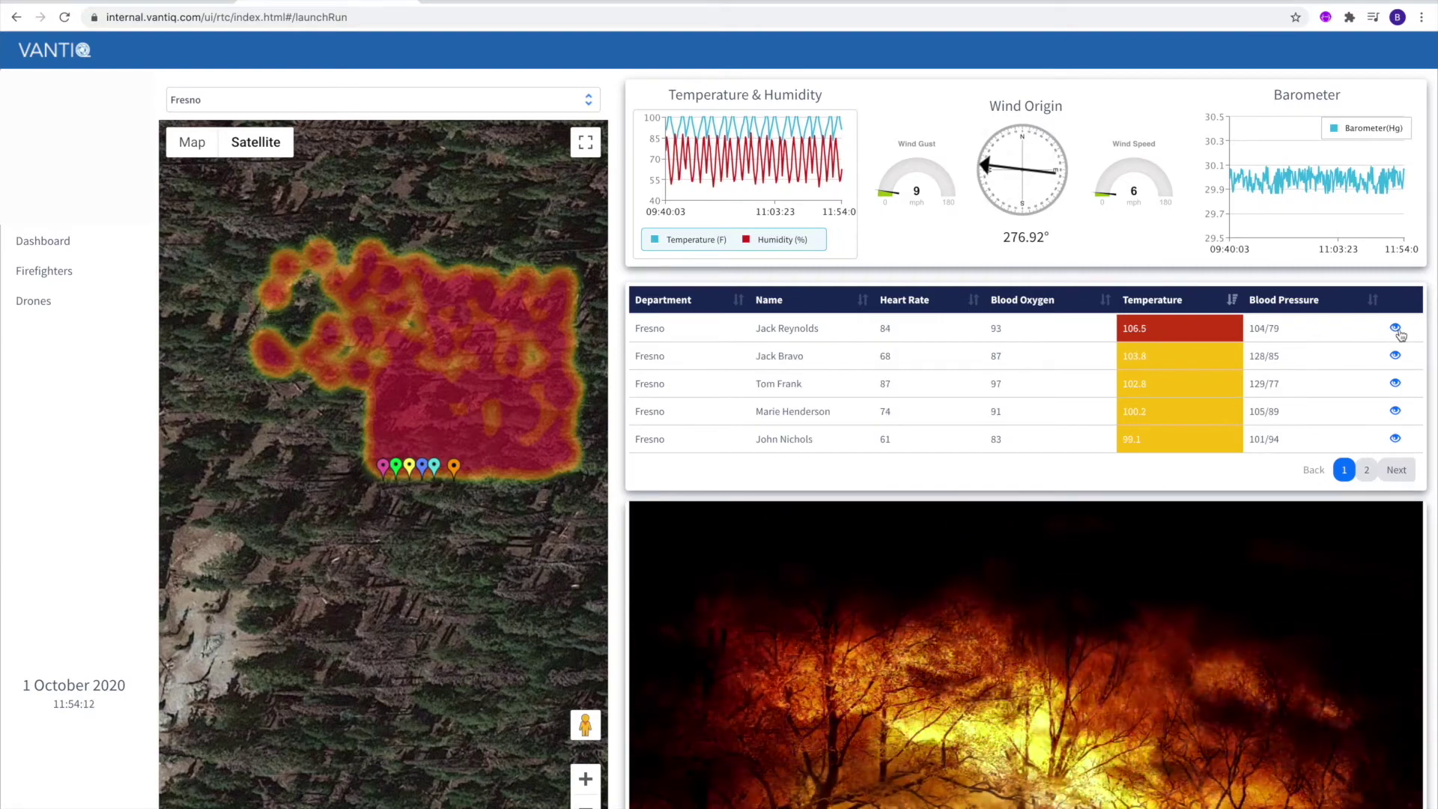
pyautogui.click(1397, 329)
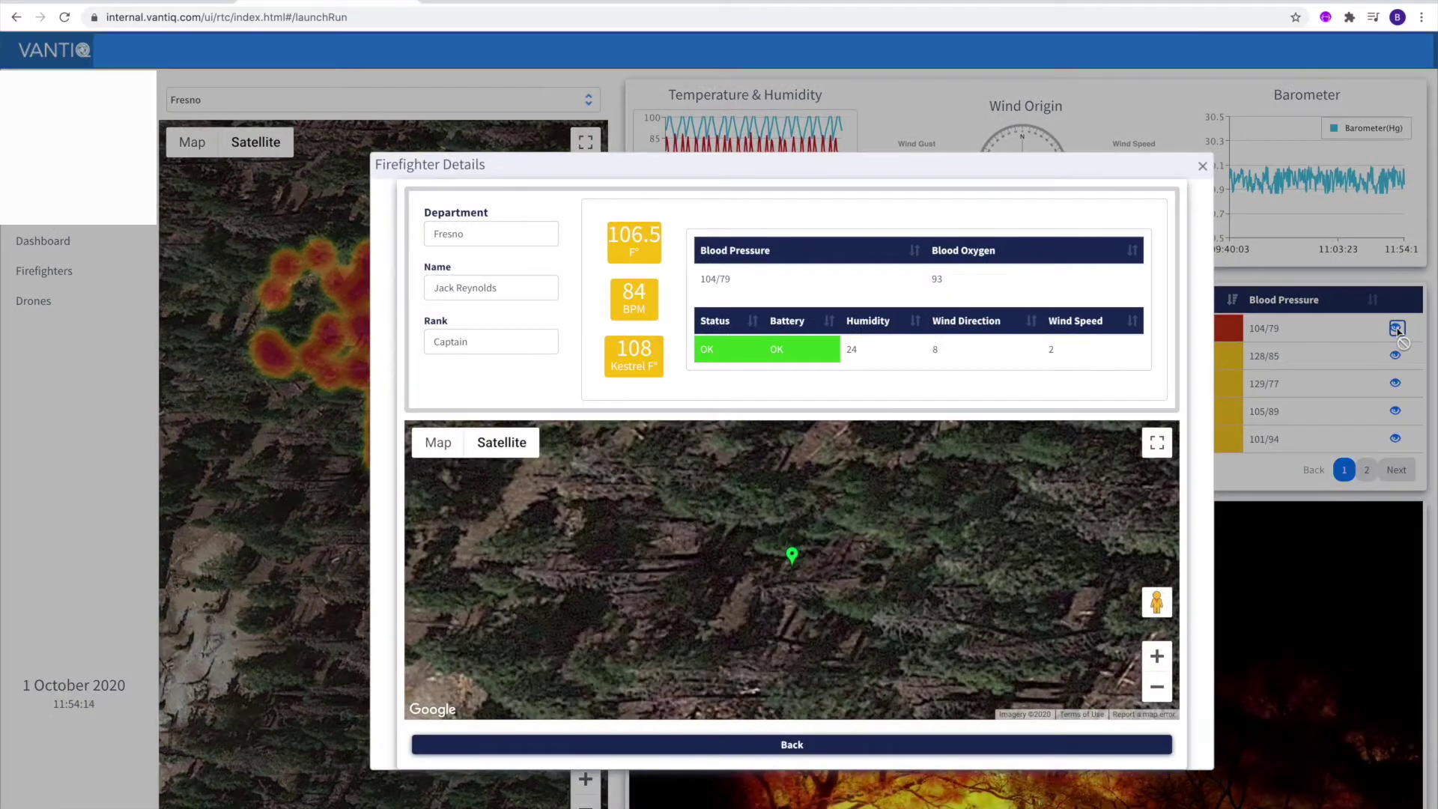